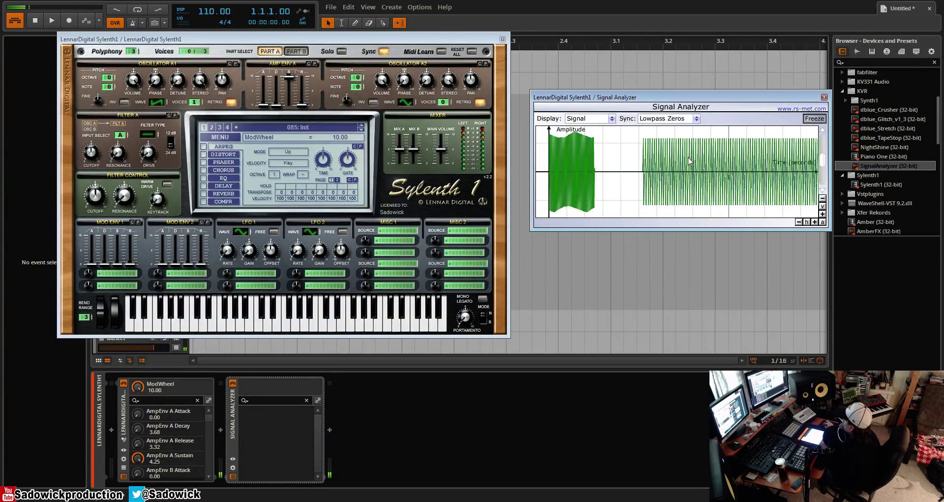
Freeze the Signal Analyzer's waveform display to examine the played notes, and unfreeze it.
click(815, 120)
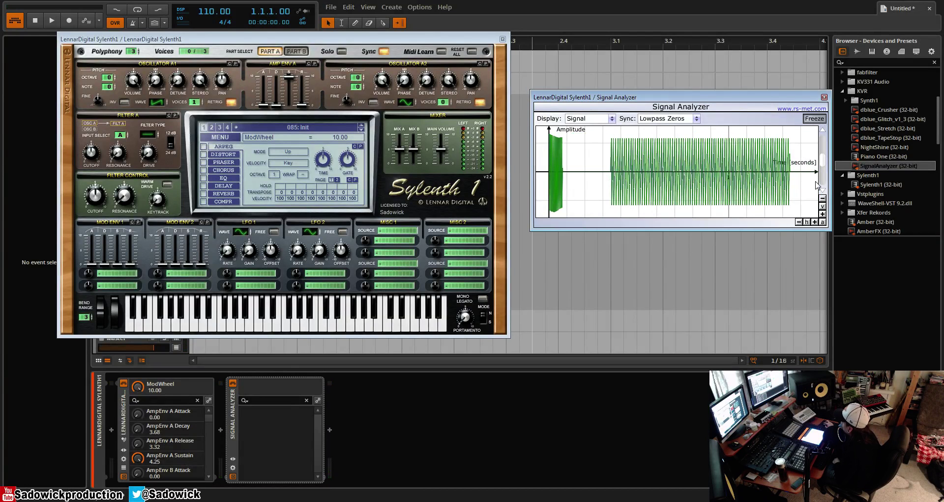
click(807, 121)
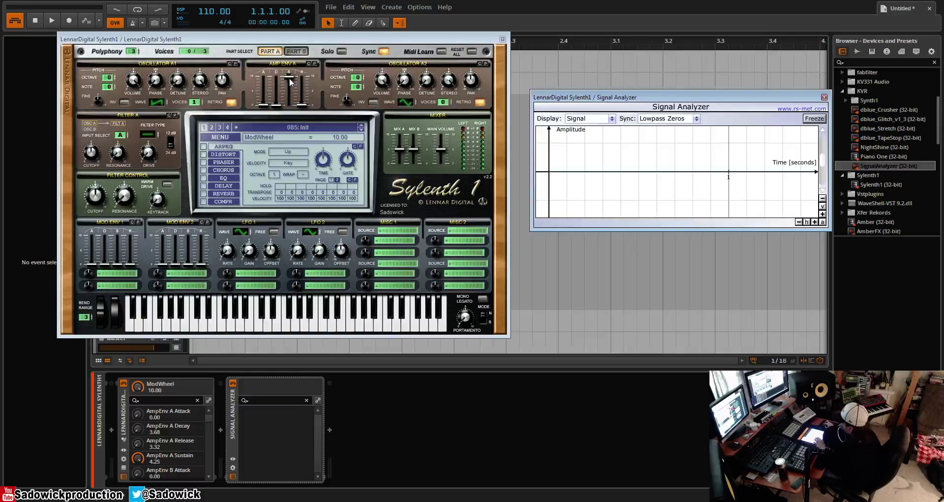
Try different decay and sustain levels on amp envelope A, ending with decay about 5.34 and sustain about 2.82.
drag(290, 82, 286, 117)
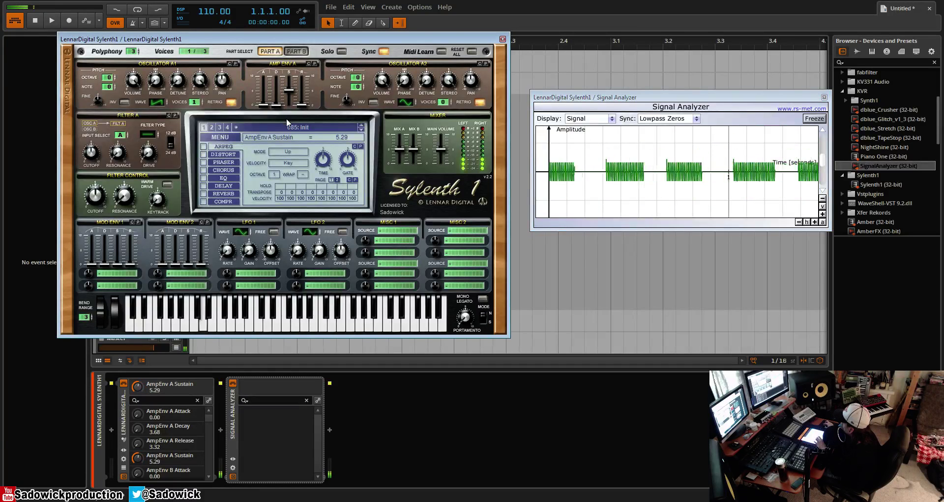
drag(286, 118, 280, 87)
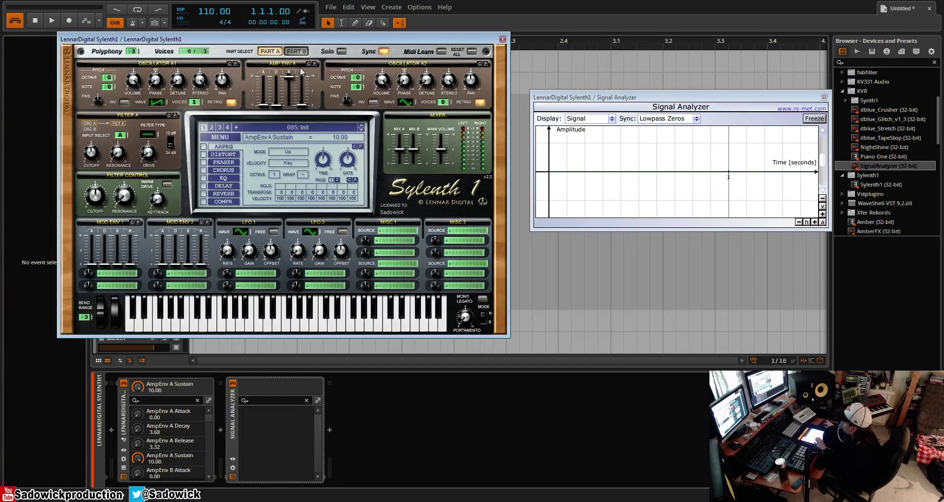
drag(278, 106, 292, 131)
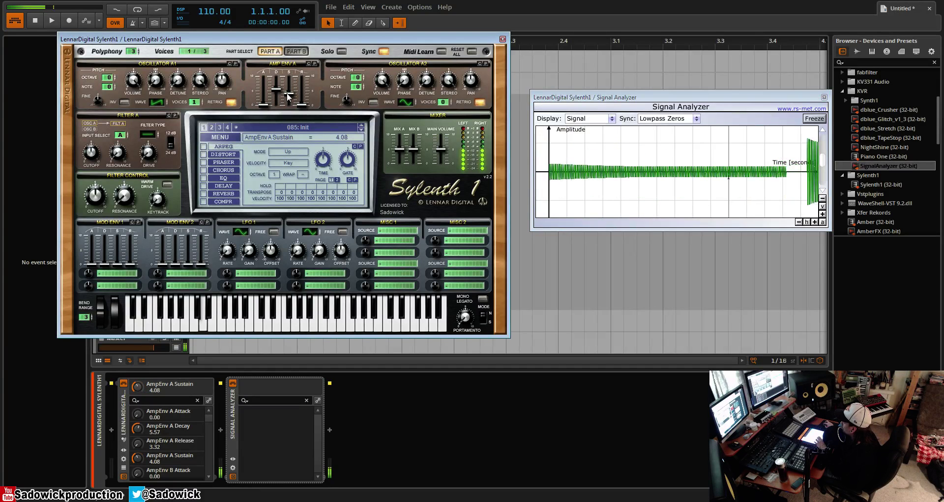
drag(278, 95, 279, 112)
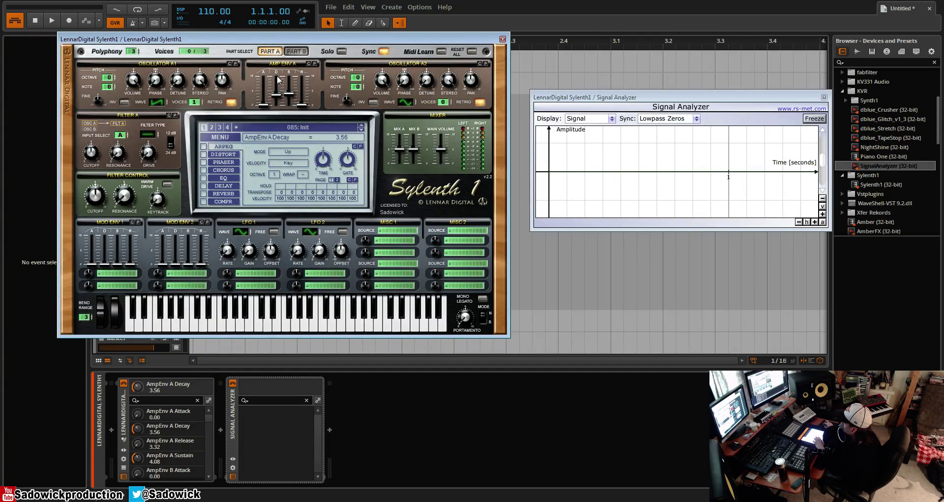
mouse_move(289, 94)
mouse_down()
mouse_move(293, 63)
mouse_move(294, 130)
mouse_move(277, 86)
mouse_move(280, 98)
mouse_up()
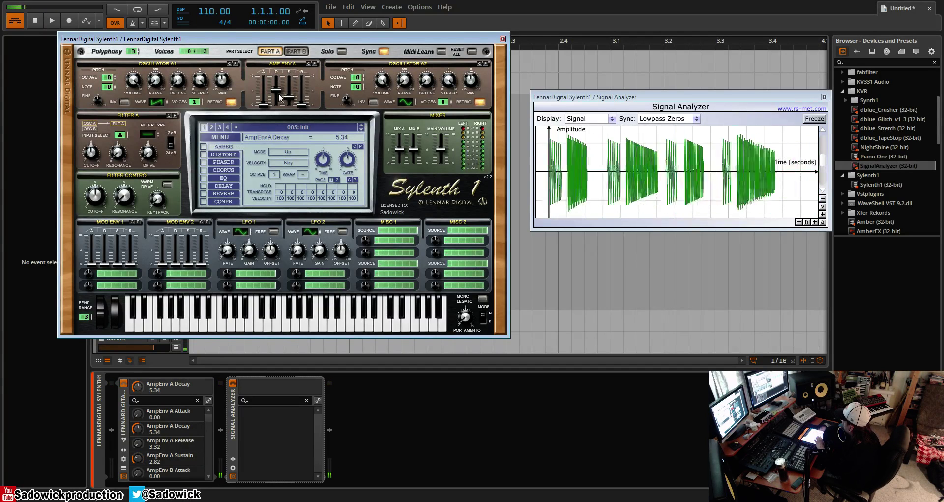
Raise both the sustain and the decay of amp envelope A to 10.
drag(291, 97, 290, 59)
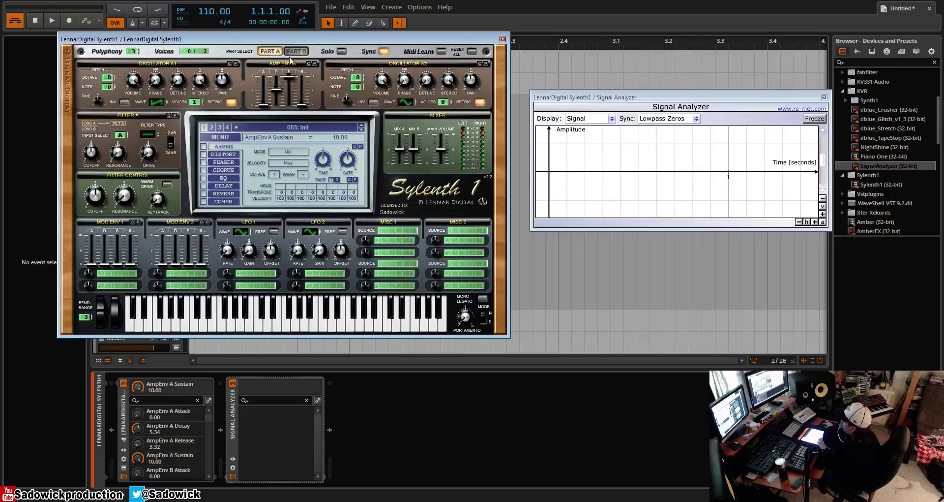
drag(277, 100, 287, 0)
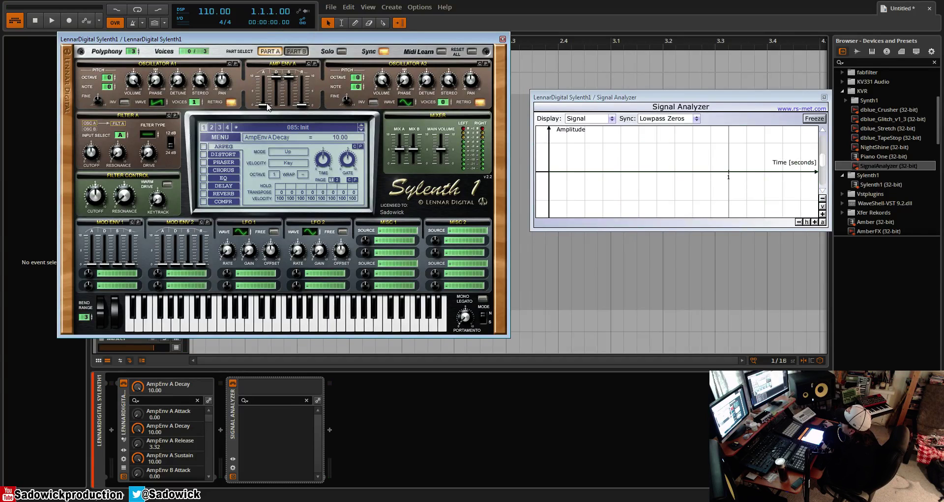
Try attack times of about 6.49 and 2.24 on amp envelope A, and return the attack to 0.
drag(262, 106, 267, 85)
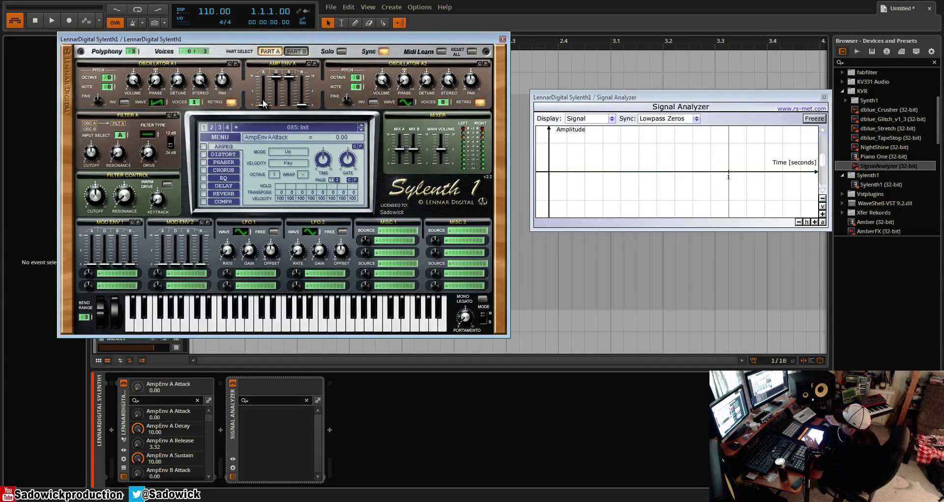
drag(264, 102, 264, 87)
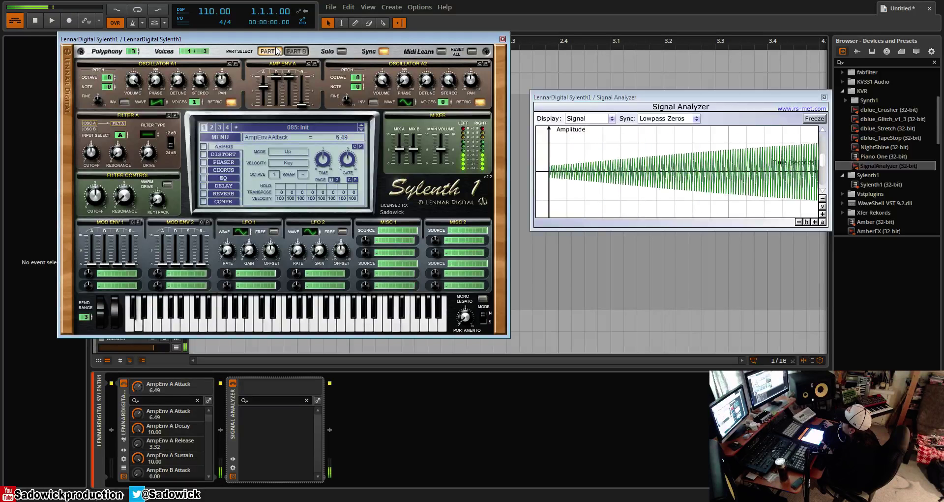
drag(264, 88, 265, 99)
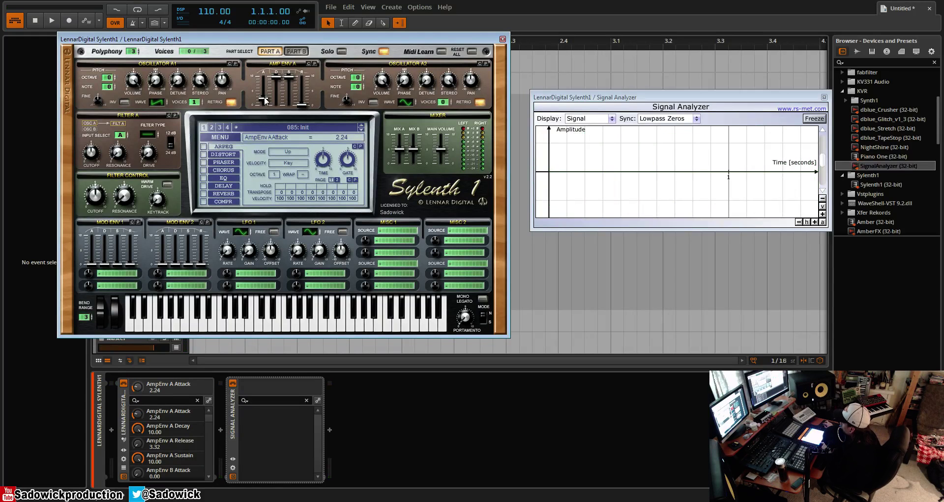
drag(265, 100, 273, 274)
Lengthen the release of amp envelope A to about 5.16.
drag(311, 103, 305, 77)
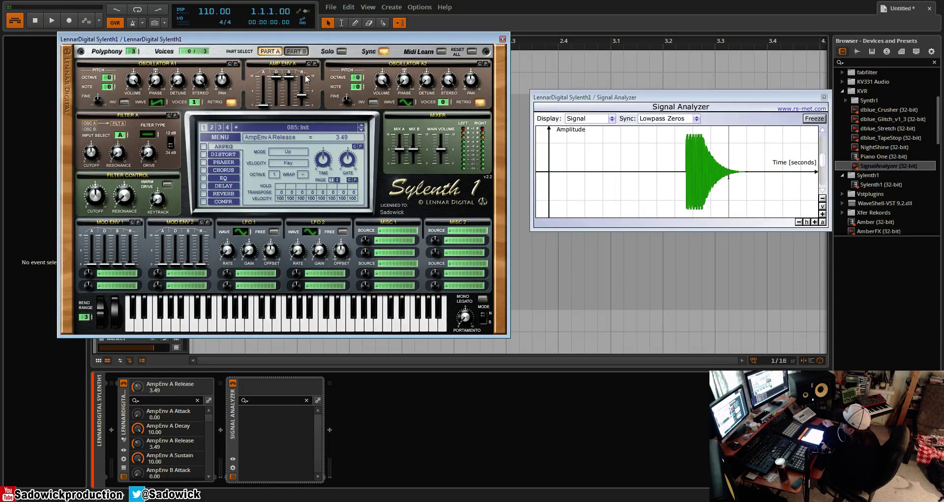
drag(305, 90, 307, 89)
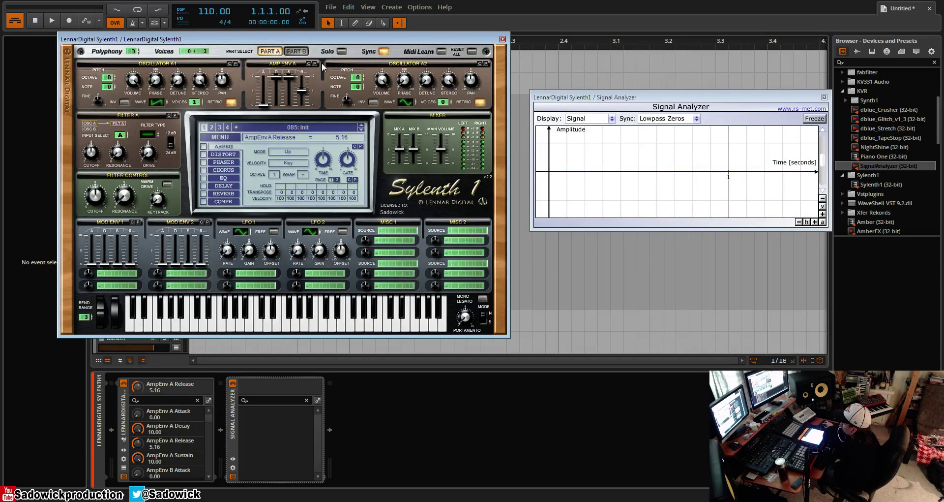
Set filter A's type to Lowpass and assign Cutoff A as the first destination of modulation envelope 1.
click(215, 137)
click(241, 239)
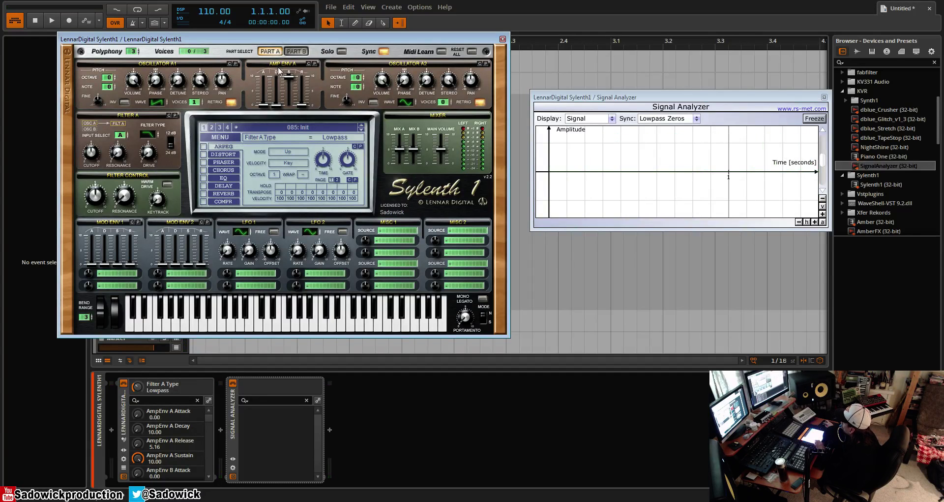
click(109, 277)
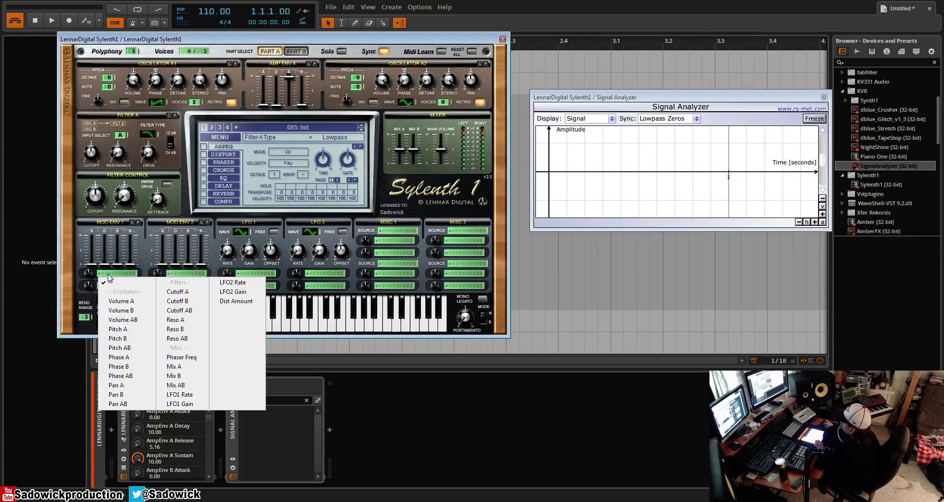
click(173, 291)
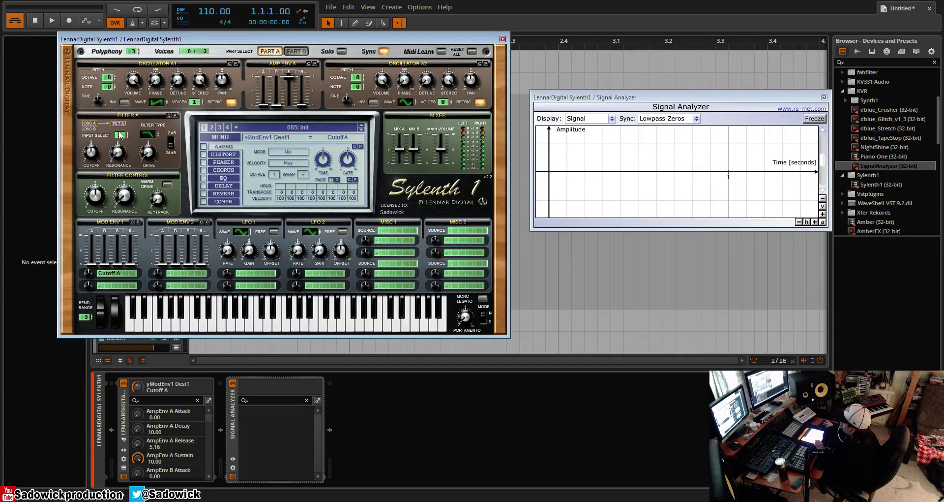
Raise modulation envelope 1's cutoff amount, with its attack at about 4.54 and its sustain at 10.
drag(90, 272, 96, 242)
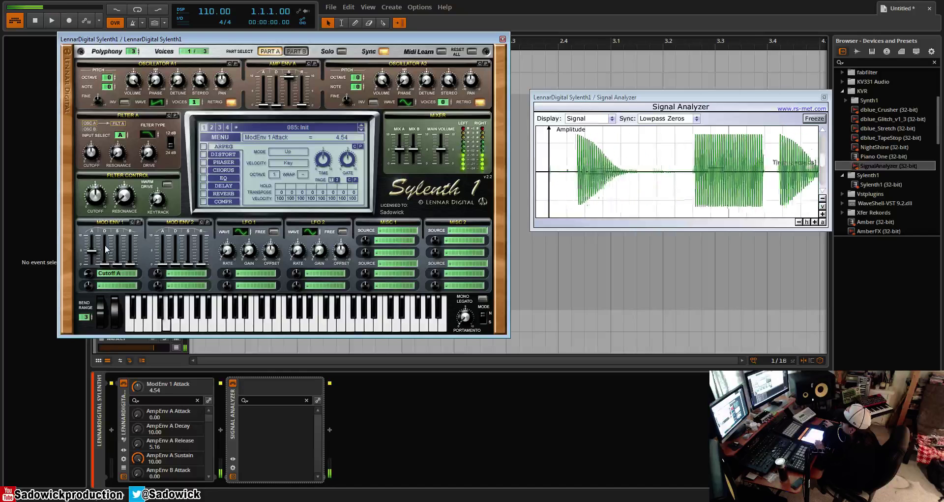
drag(117, 252, 117, 235)
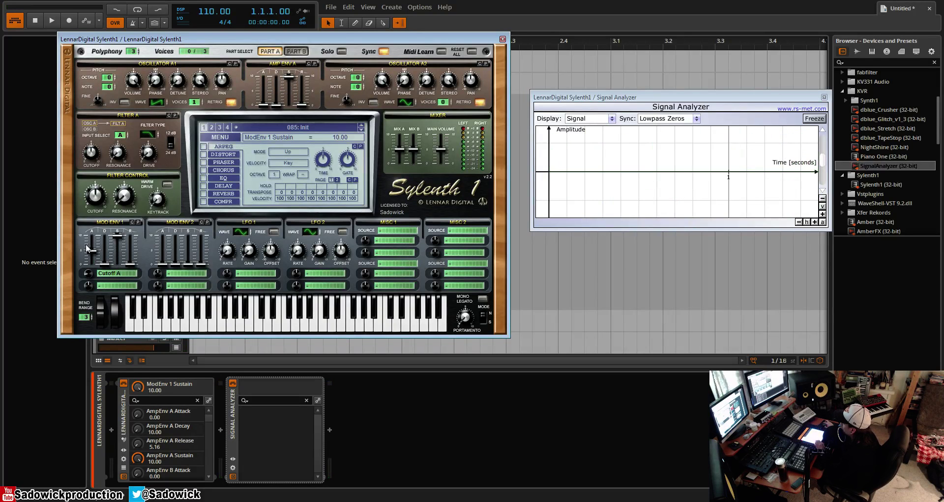
Set the filter control resonance to about 3.29 and filter A's drive to about 4.05.
click(124, 196)
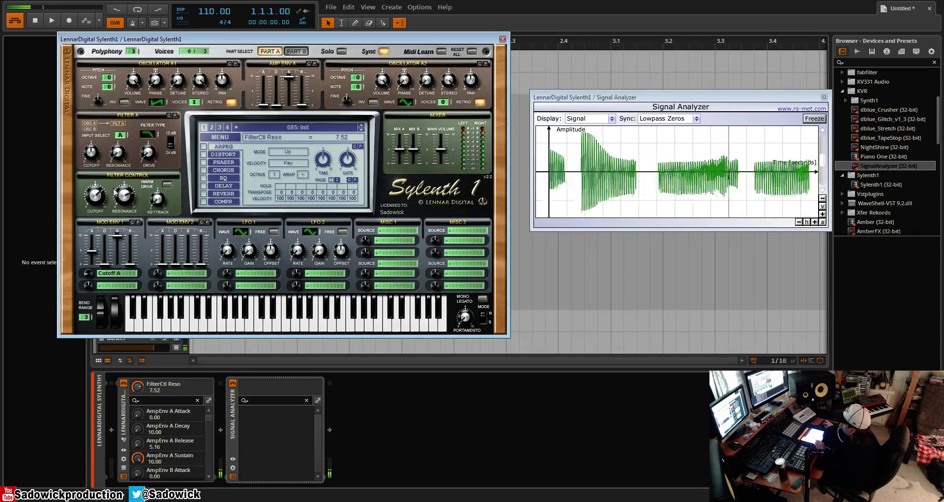
click(107, 193)
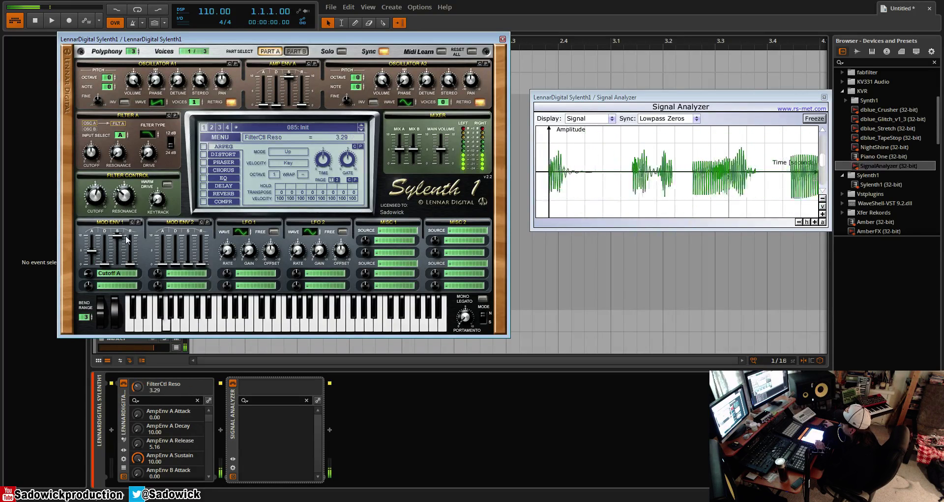
click(149, 153)
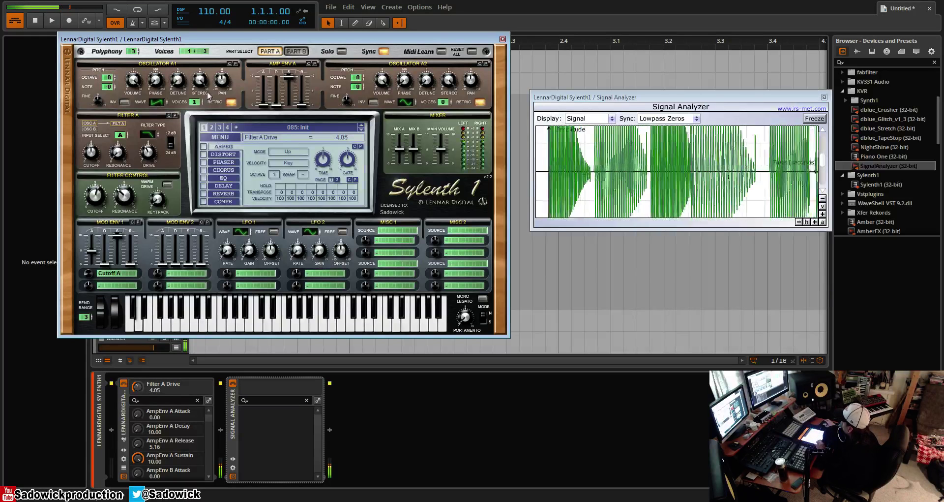
click(822, 199)
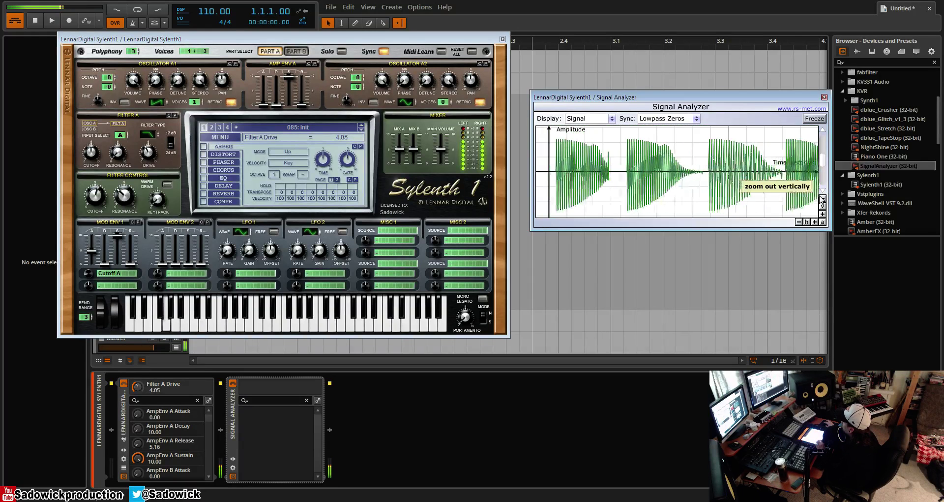
Try Volume A as modulation envelope 1's first destination, and change the destination to Pitch A.
click(138, 274)
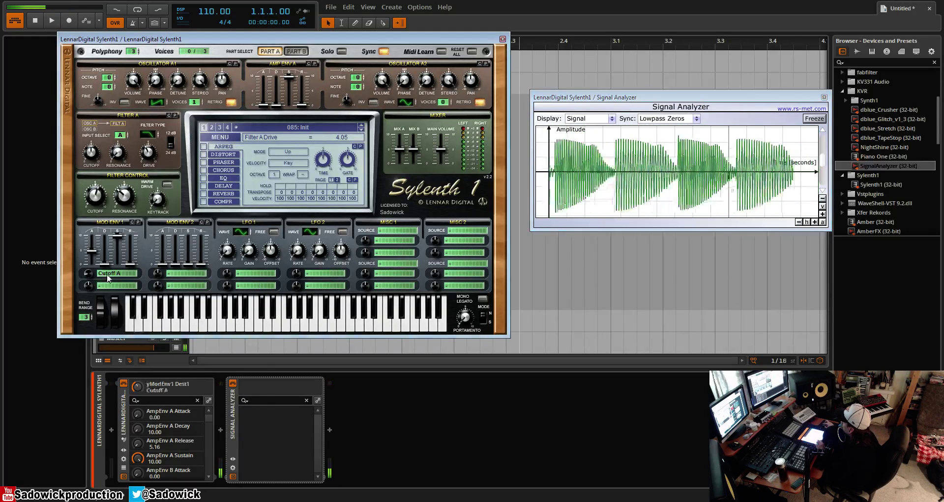
click(140, 306)
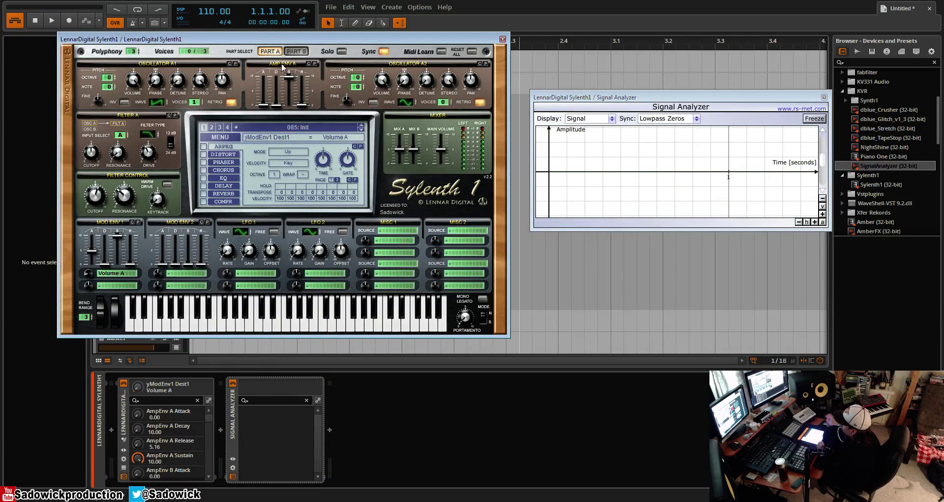
click(125, 272)
click(138, 330)
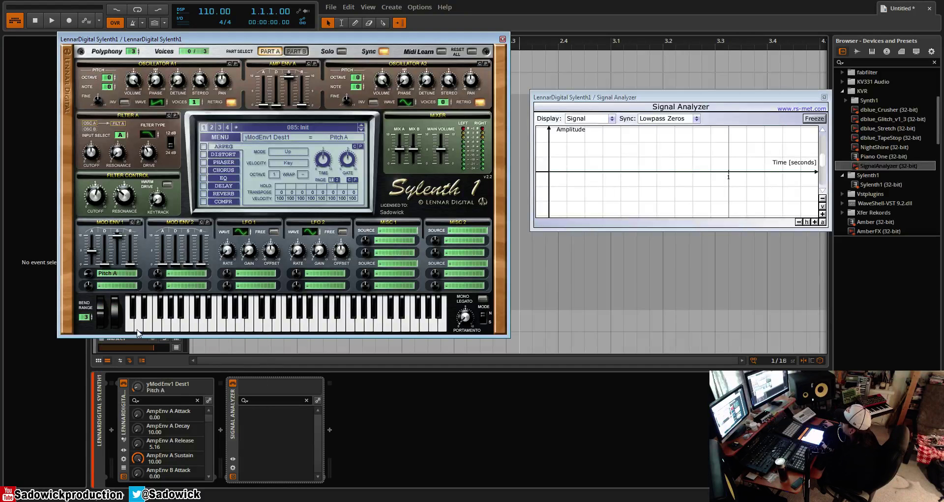
Set modulation envelope 1's pitch amount to about 6.48 and its attack to about 6.15.
drag(101, 249, 101, 214)
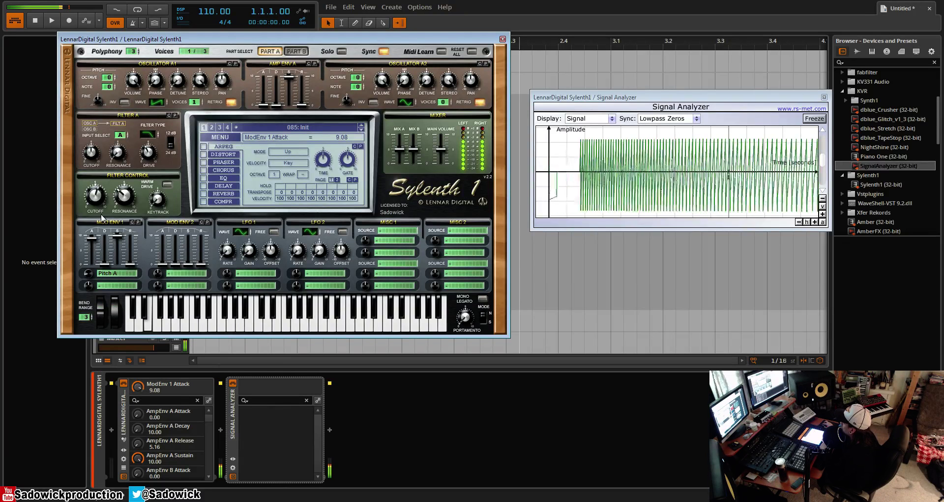
drag(88, 273, 111, 332)
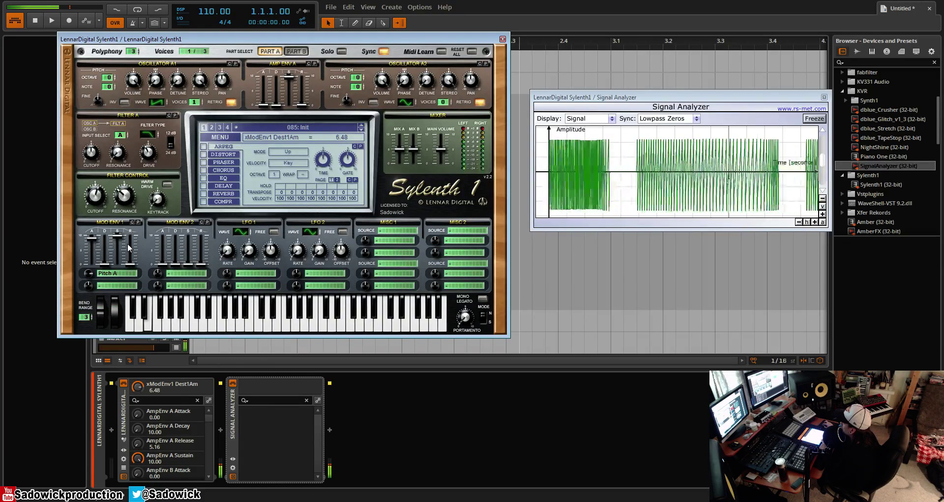
click(95, 243)
drag(95, 246, 92, 269)
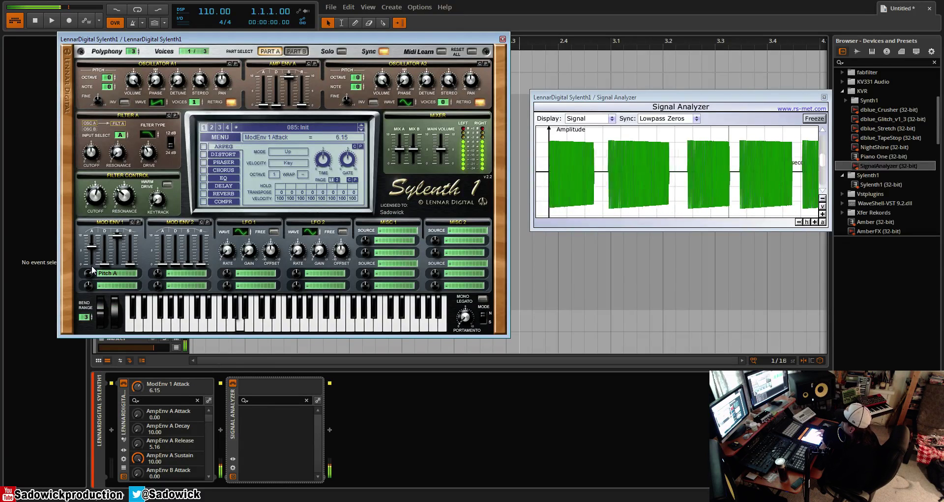
Set the filter control cutoff to about 2521 Hz and look through modulation envelope 1's second destination options.
click(102, 195)
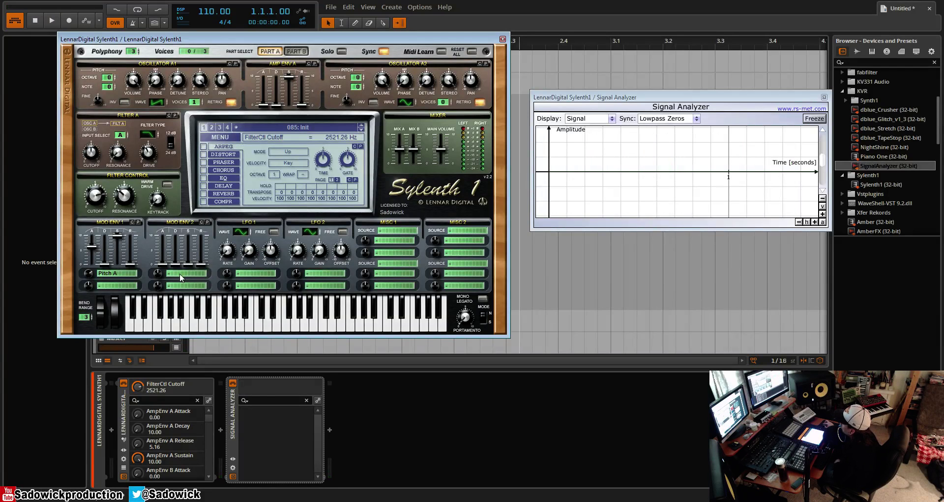
click(132, 287)
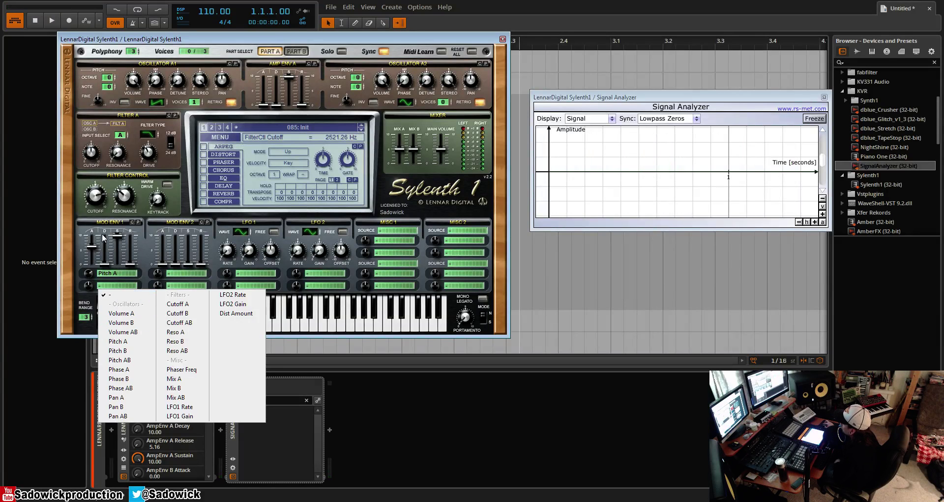
click(176, 223)
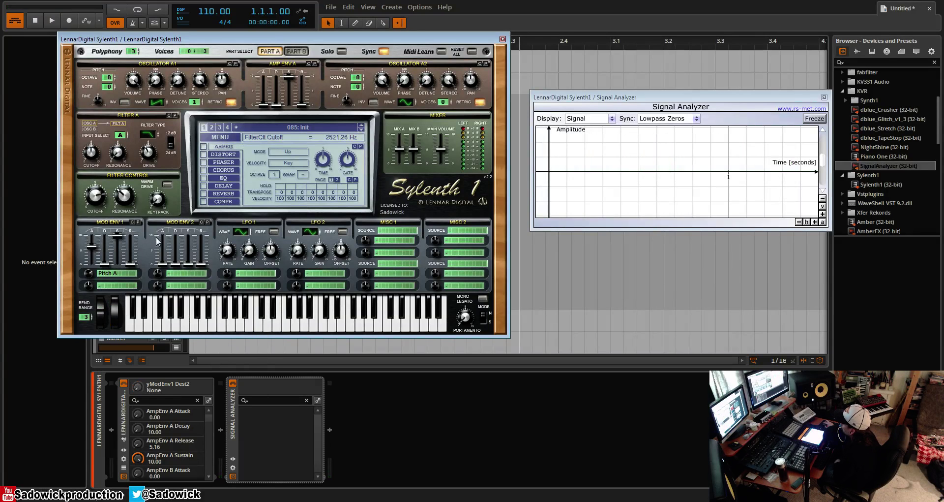